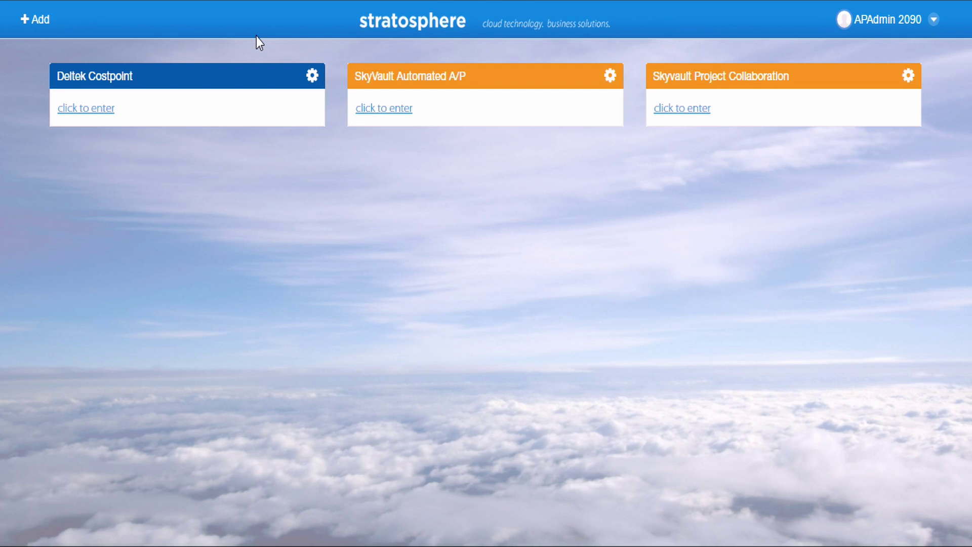
# Select 'General Electric 2-15-14' from the Email Lists folder as the invoice to upload.
pyautogui.click(390, 110)
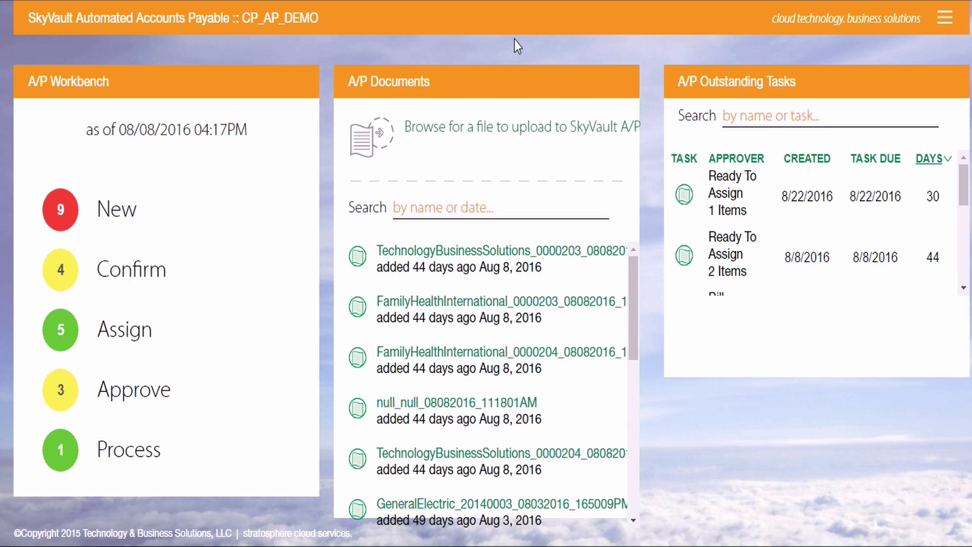
pyautogui.click(479, 127)
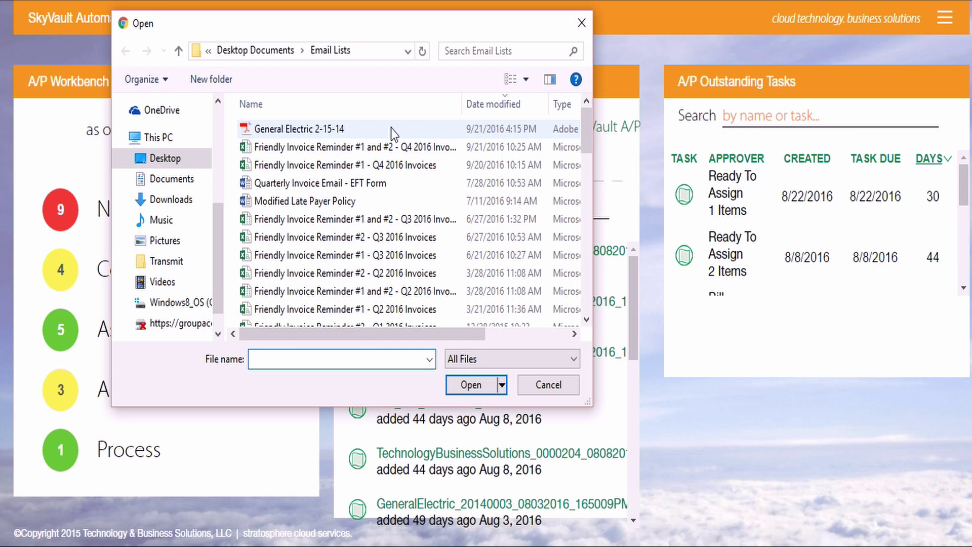
pyautogui.click(391, 128)
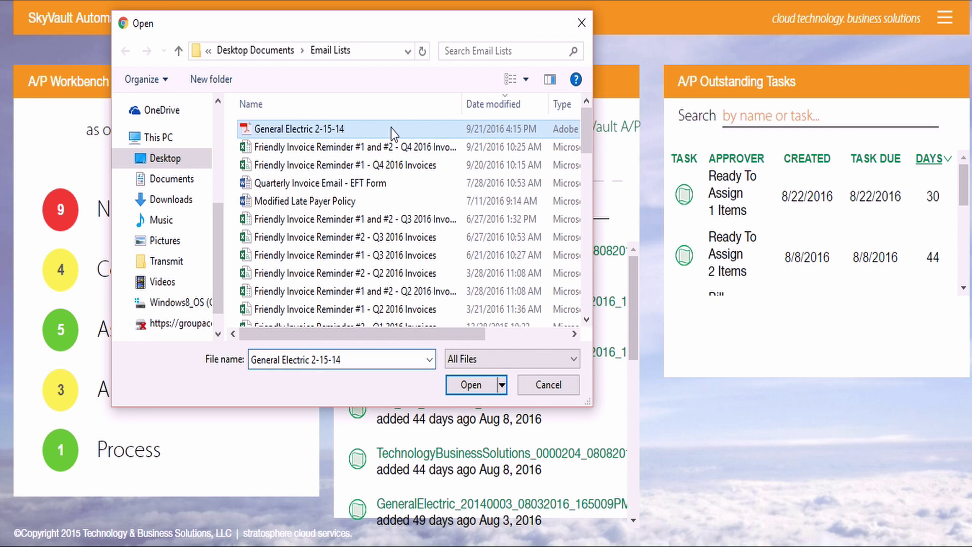
# Upload 'General Electric 2-15-14.pdf' to SkyVault and dismiss the 'File uploaded!' alert.
pyautogui.doubleClick(390, 128)
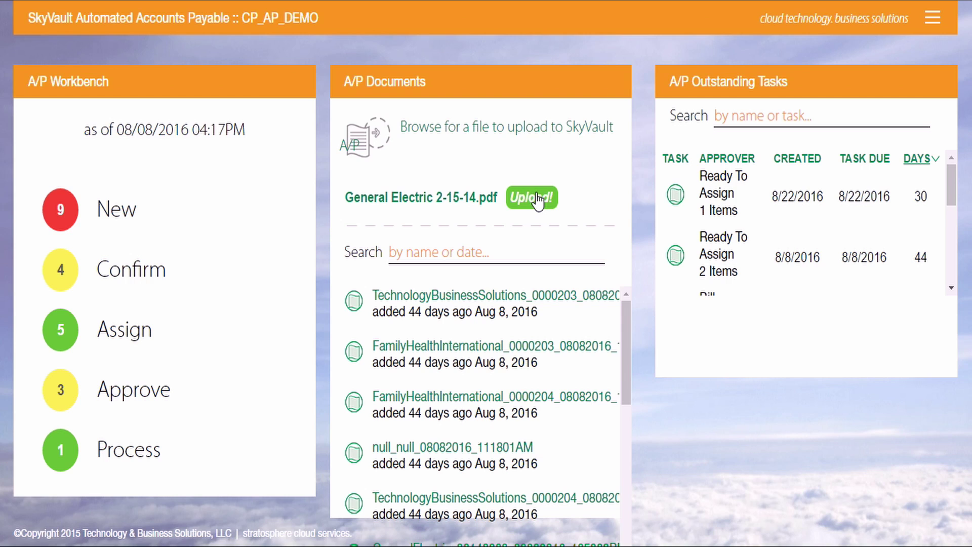
pyautogui.click(536, 194)
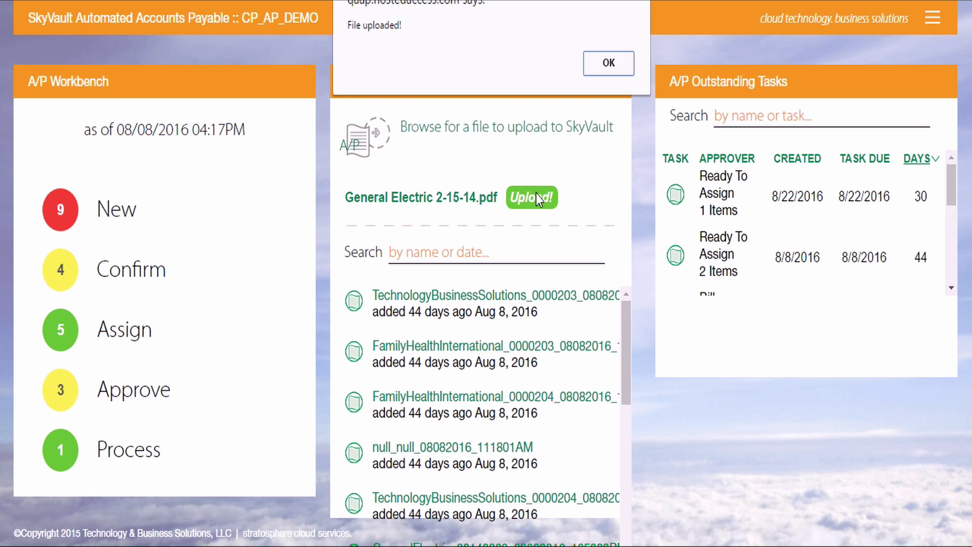
pyautogui.click(608, 62)
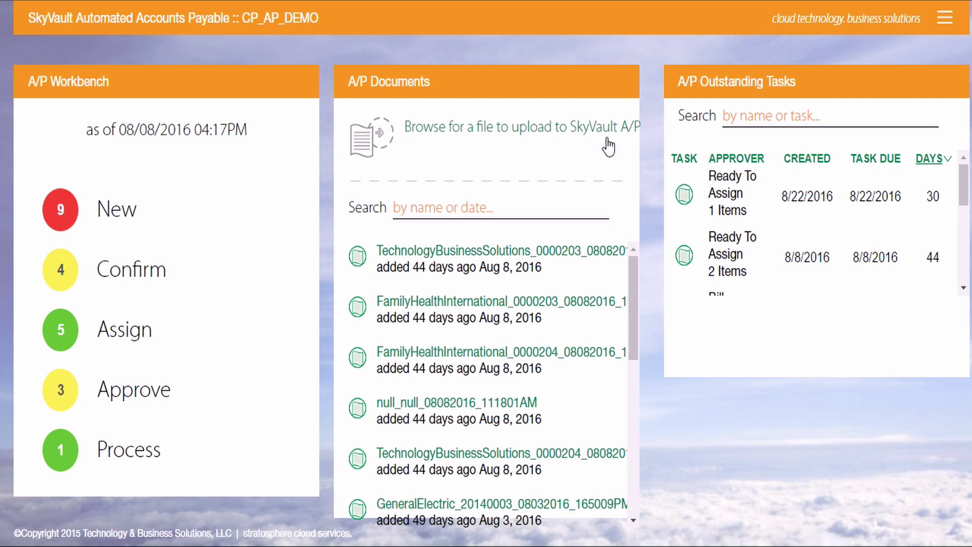